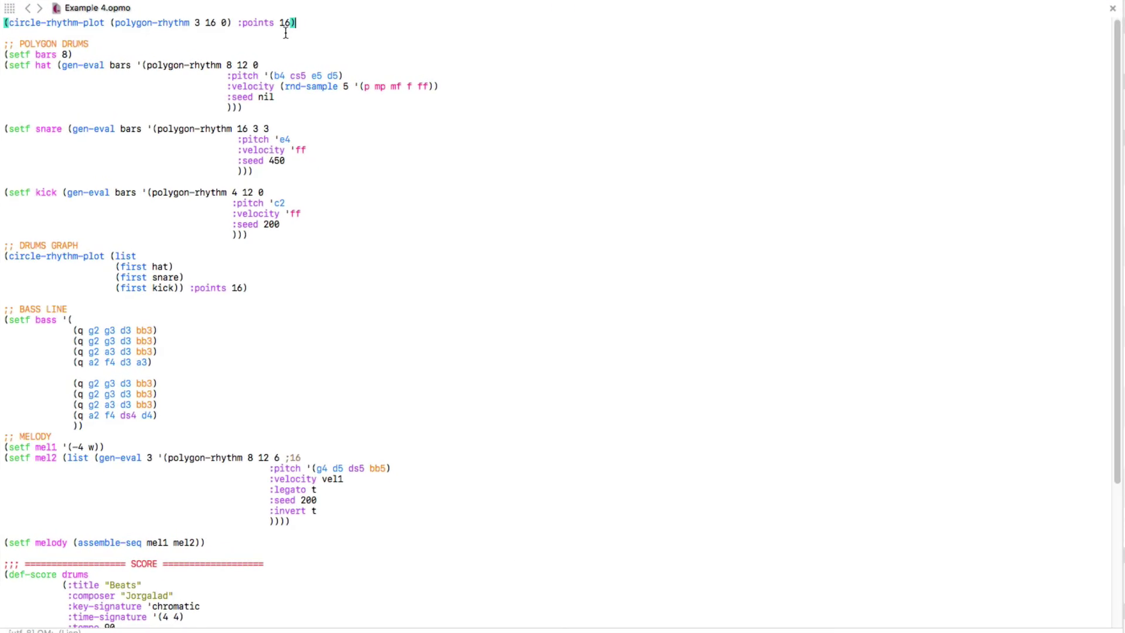
- Plot the three-point polygon rhythm on a circle and redraw it for new triangle orientations
key("ctrl+e")
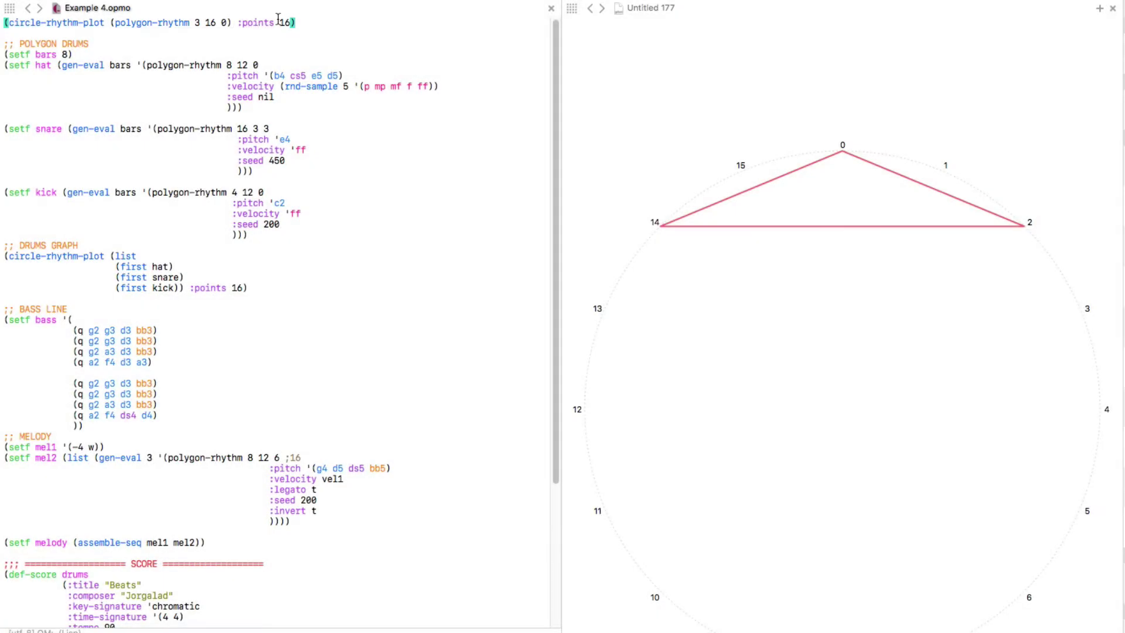
key("ctrl+Return")
key("ctrl+Return")
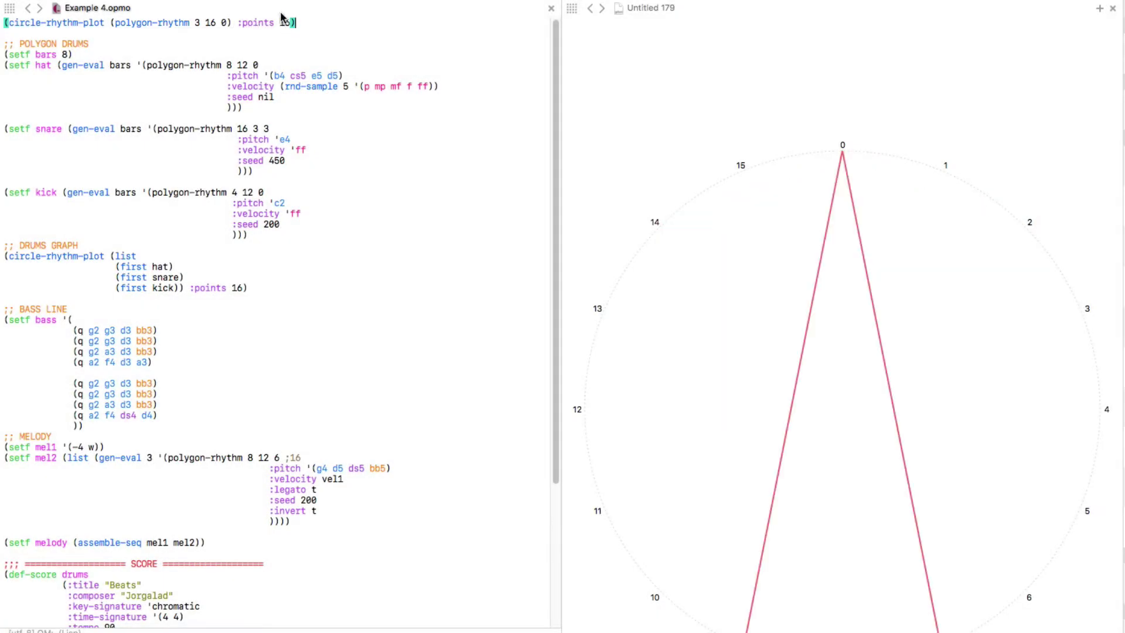
key("ctrl+Return")
key("ctrl+Return")
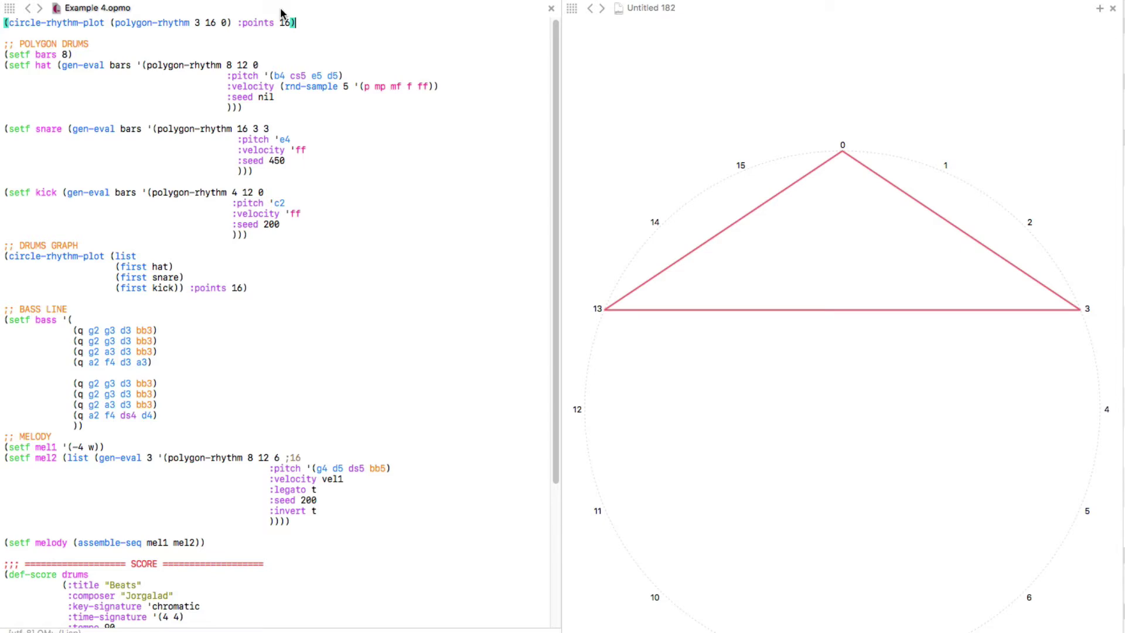
key("ctrl+Return")
key("ctrl+Return")
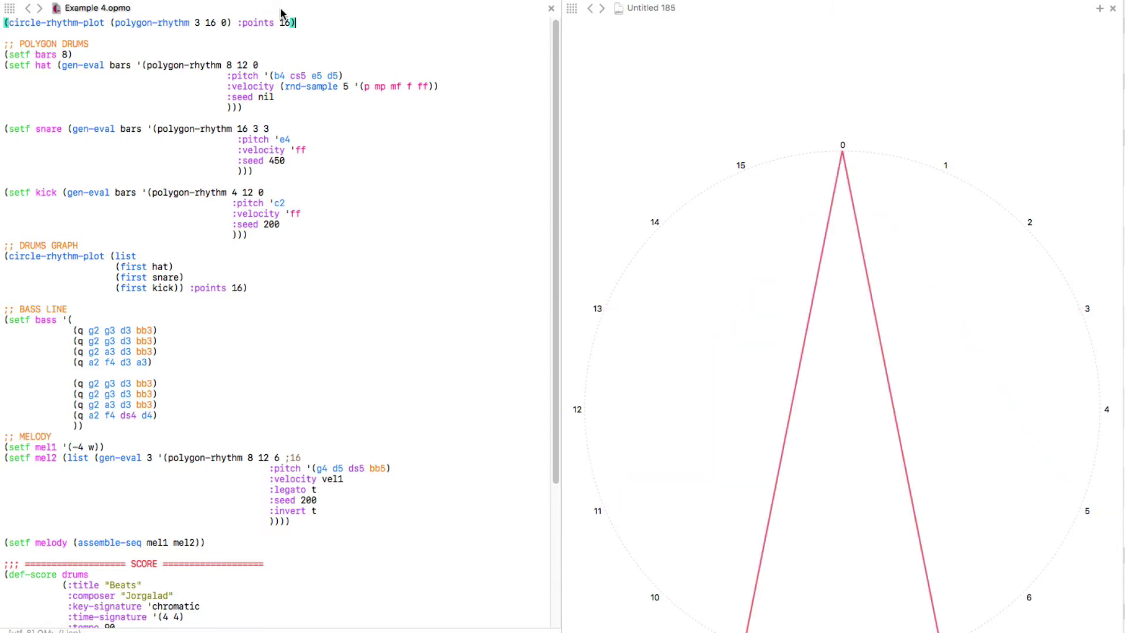
key("ctrl+Return")
key("ctrl+Return")
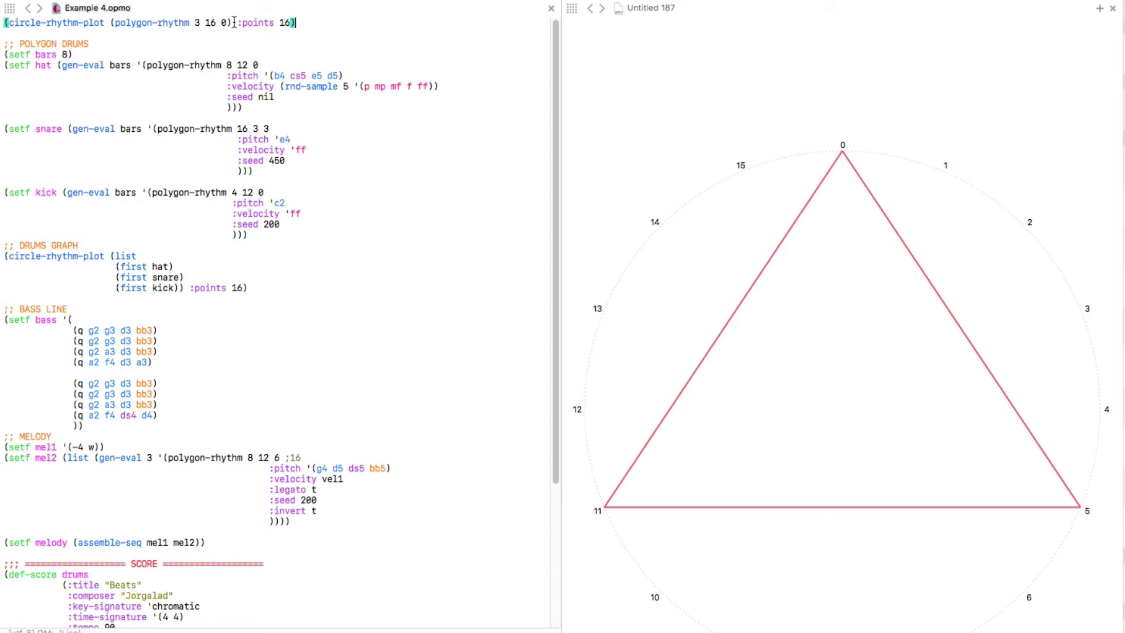
- Render (polygon-rhythm 3 16 0) as a notation snippet and regenerate several variations
left_click(234, 21)
key("ctrl+1")
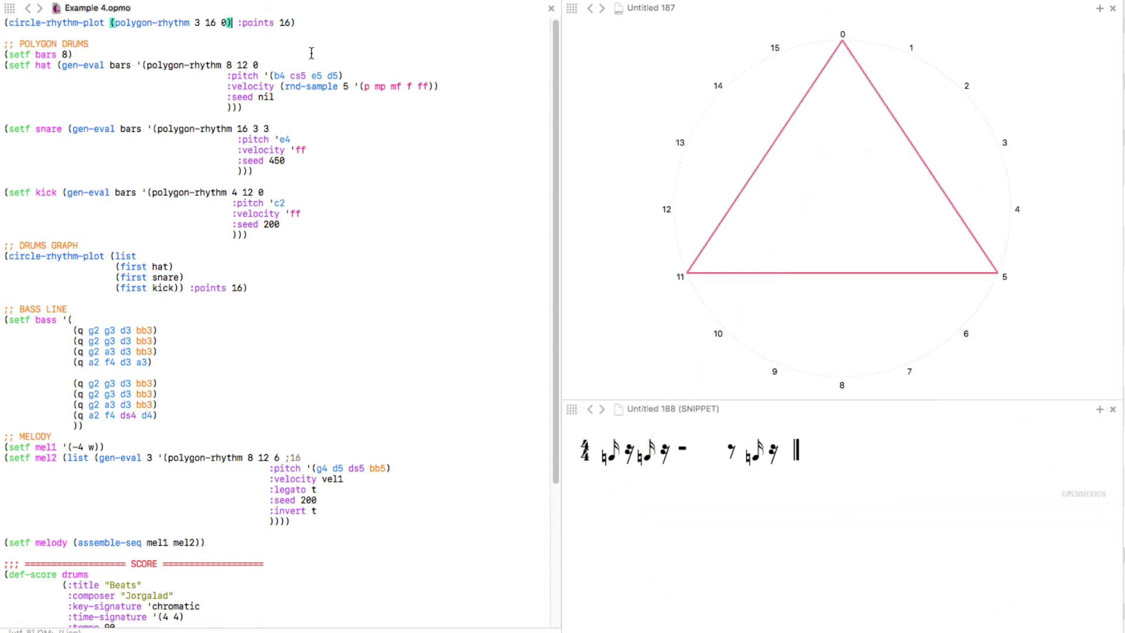
key("ctrl+1")
key("ctrl+1")
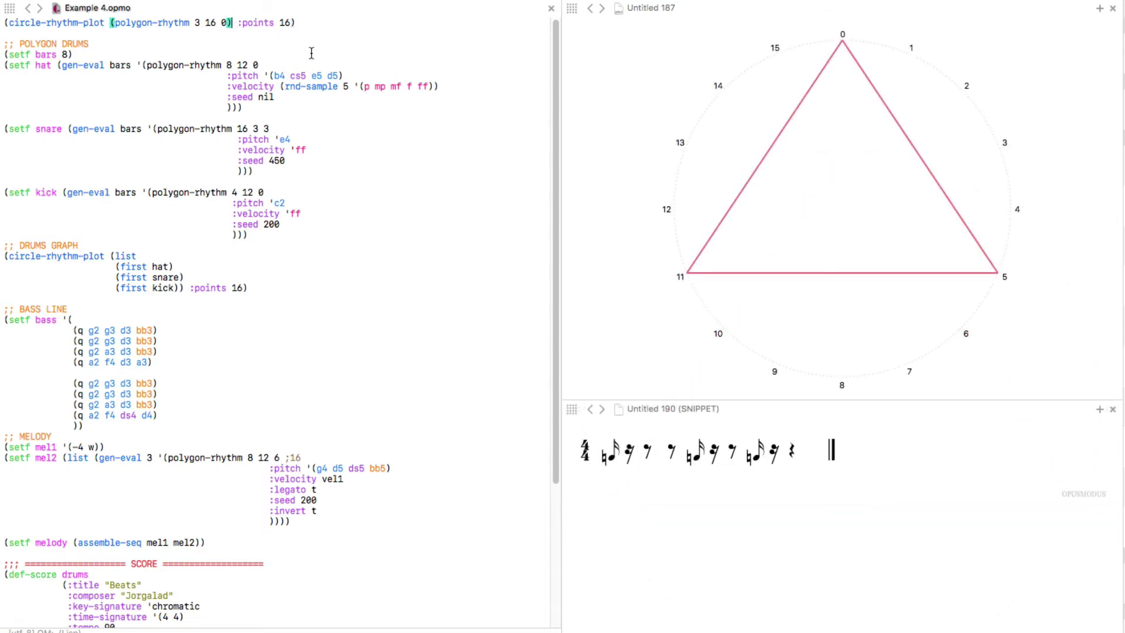
key("ctrl+1")
key("ctrl+1")
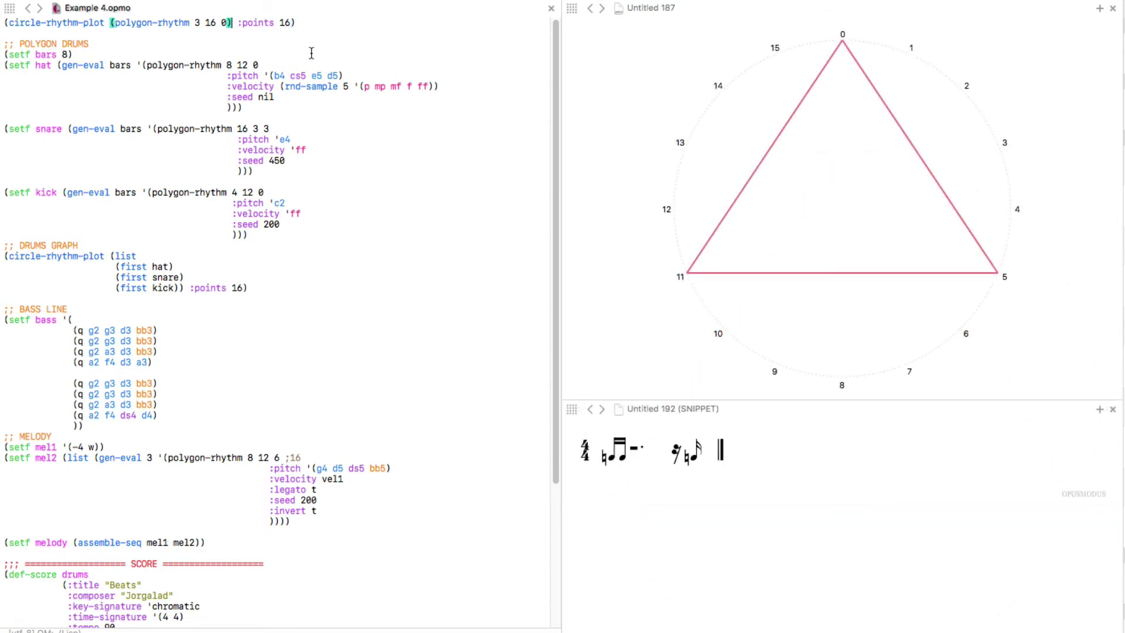
key("ctrl+1")
key("ctrl+1")
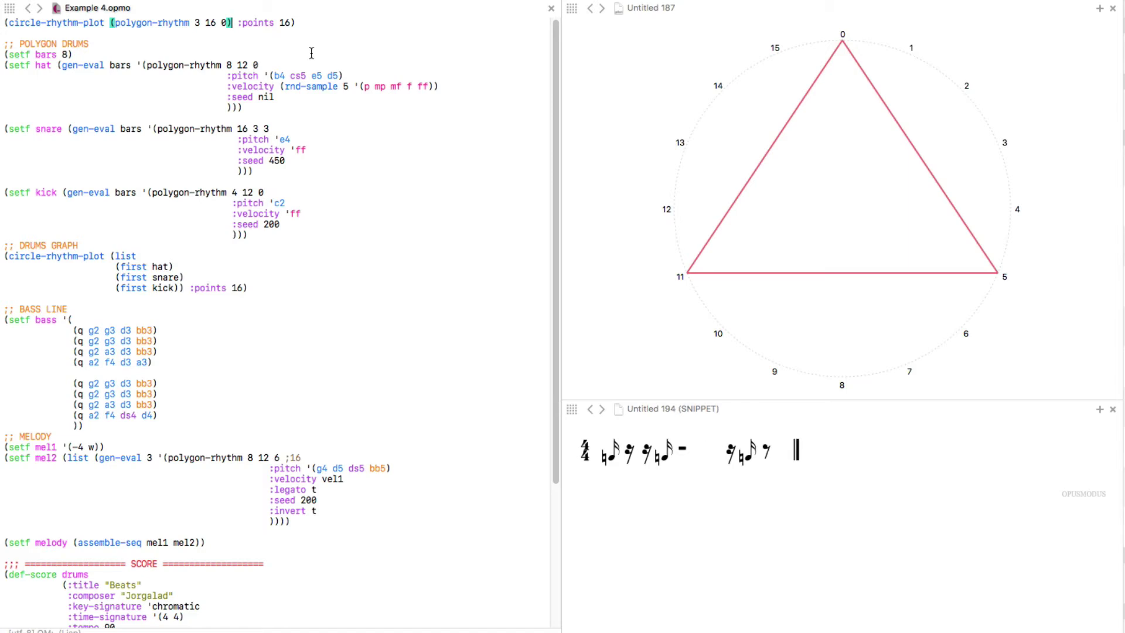
key("ctrl+1")
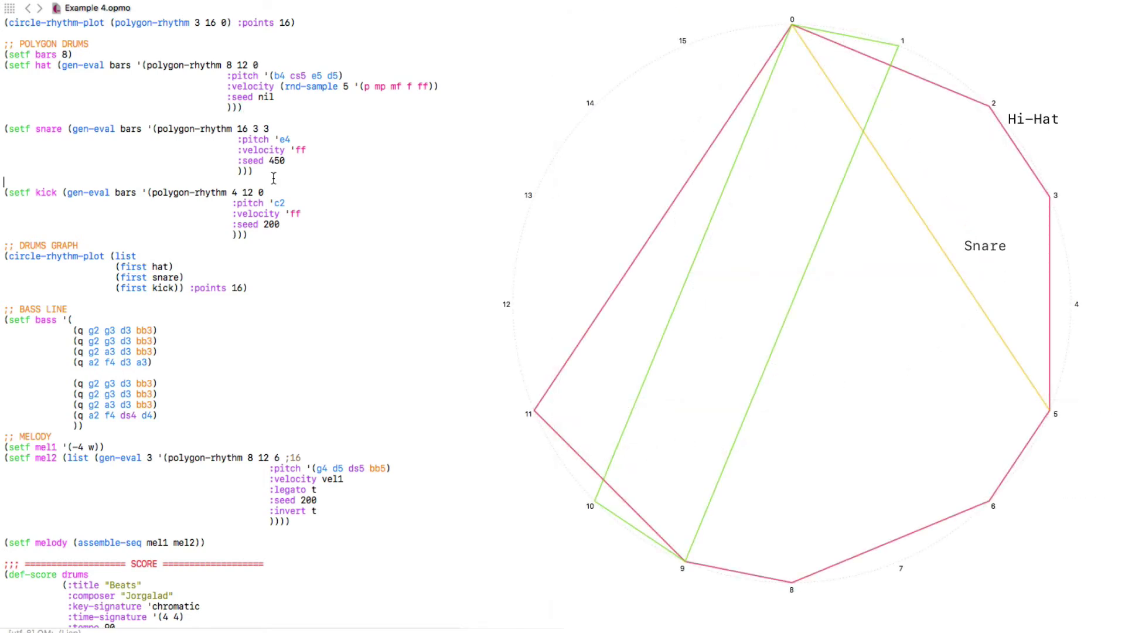
left_click(252, 170)
left_click(249, 235)
left_click(262, 289)
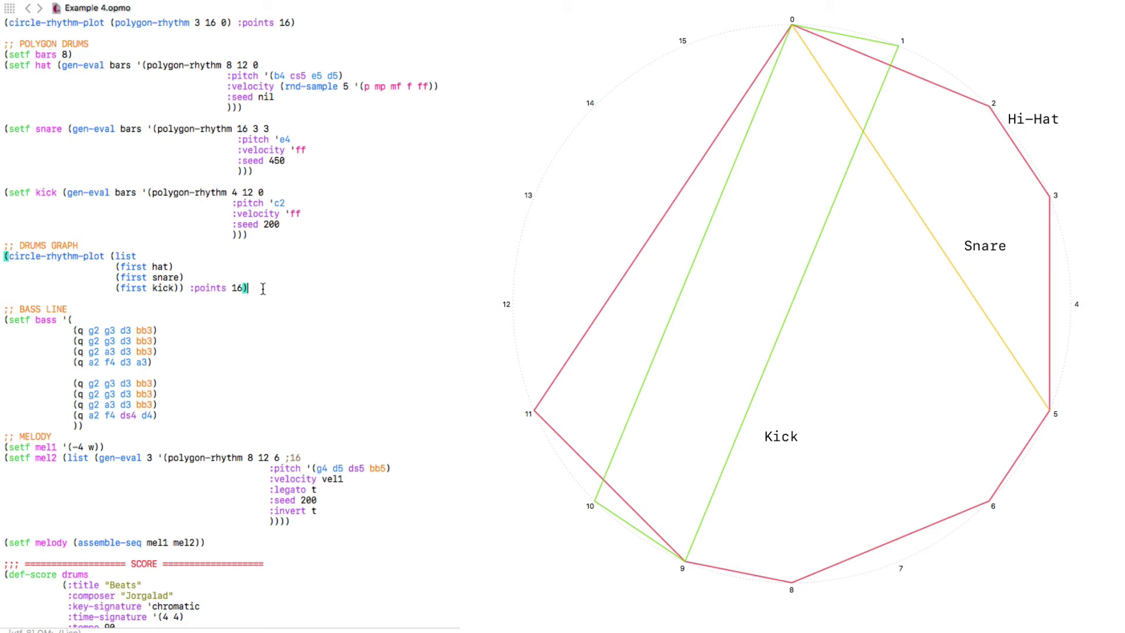
- Evaluate the DRUMS GRAPH form for the combined hi-hat, snare and kick plot, then re-evaluate
key("ctrl+e")
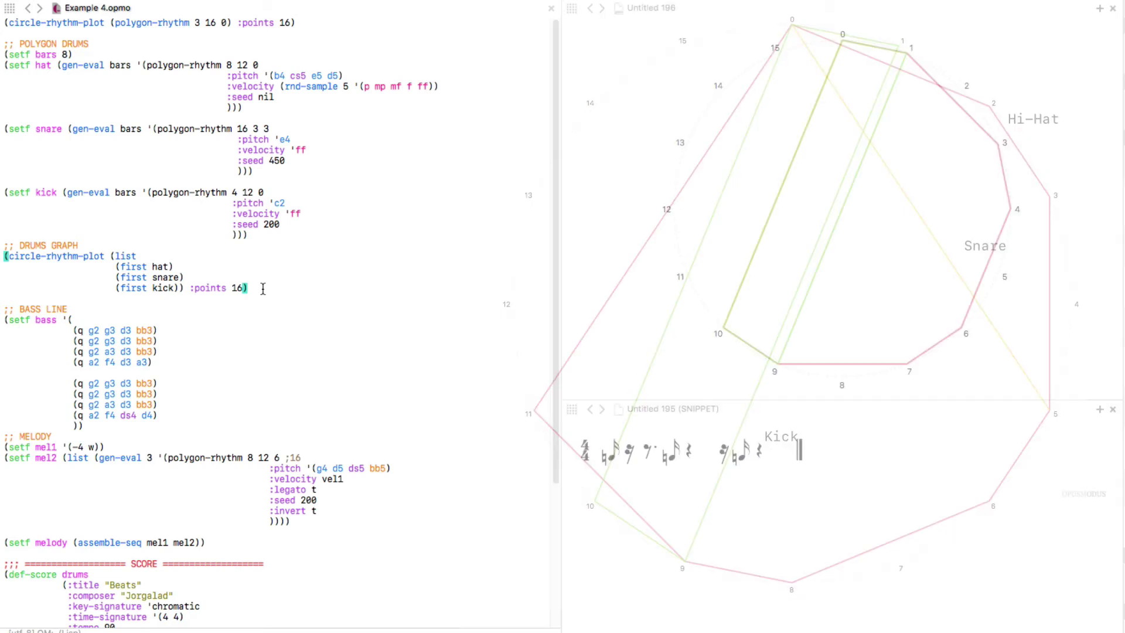
key("ctrl+e")
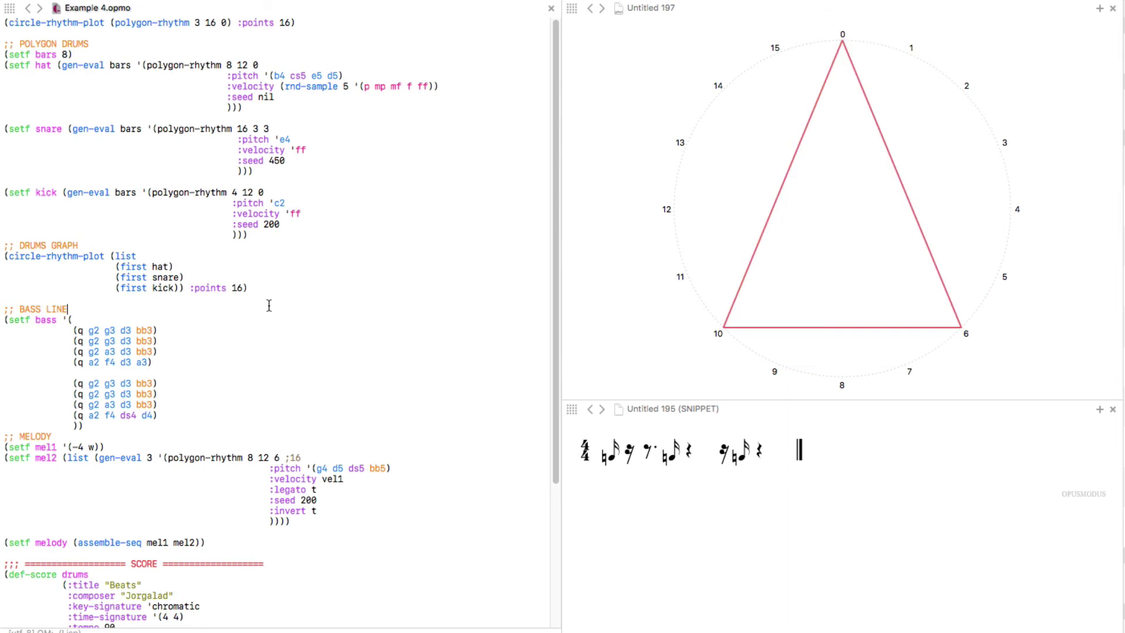